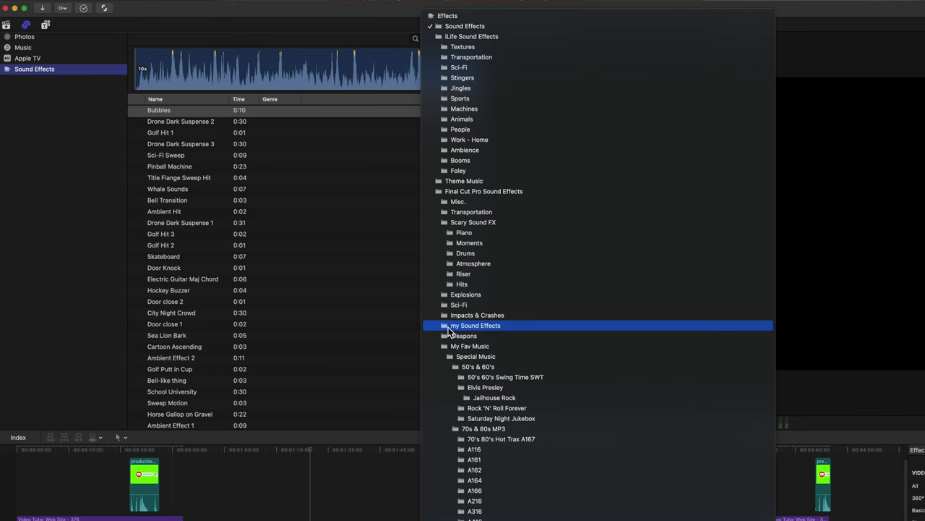
# Step: Close the sound effects folder list and select the Door Knock clip
pyautogui.click(306, 269)
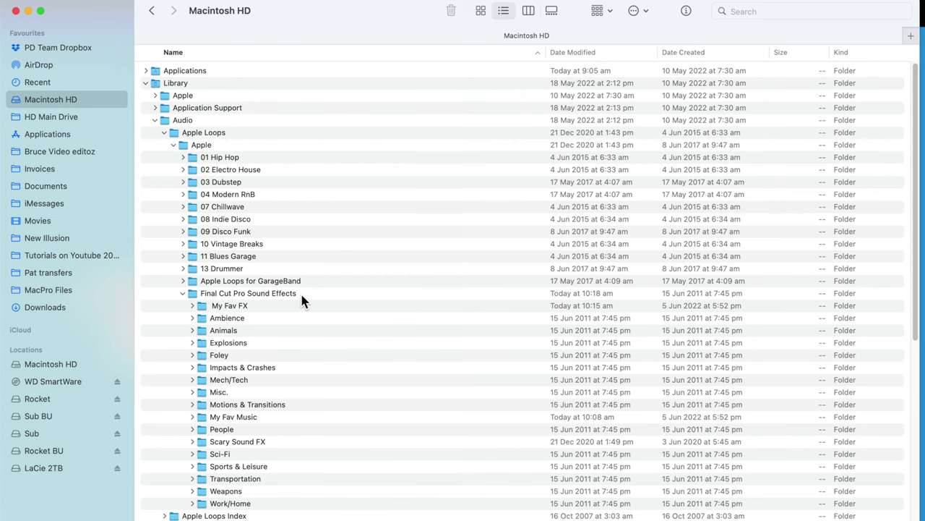
pyautogui.click(303, 301)
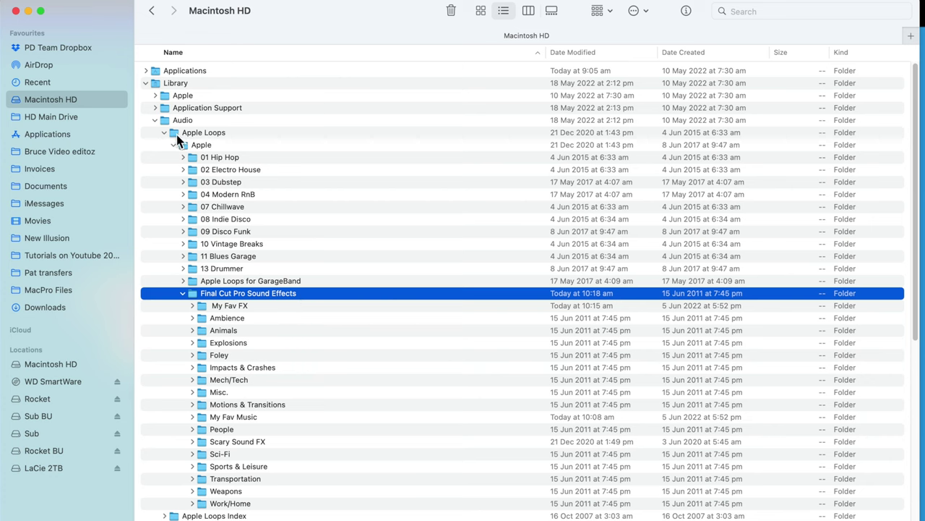
pyautogui.click(177, 136)
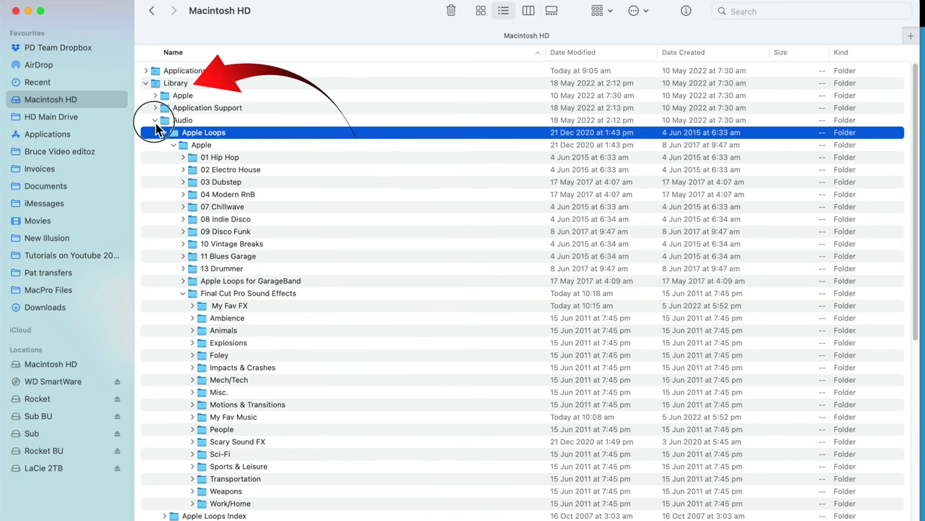
pyautogui.click(155, 121)
pyautogui.click(145, 82)
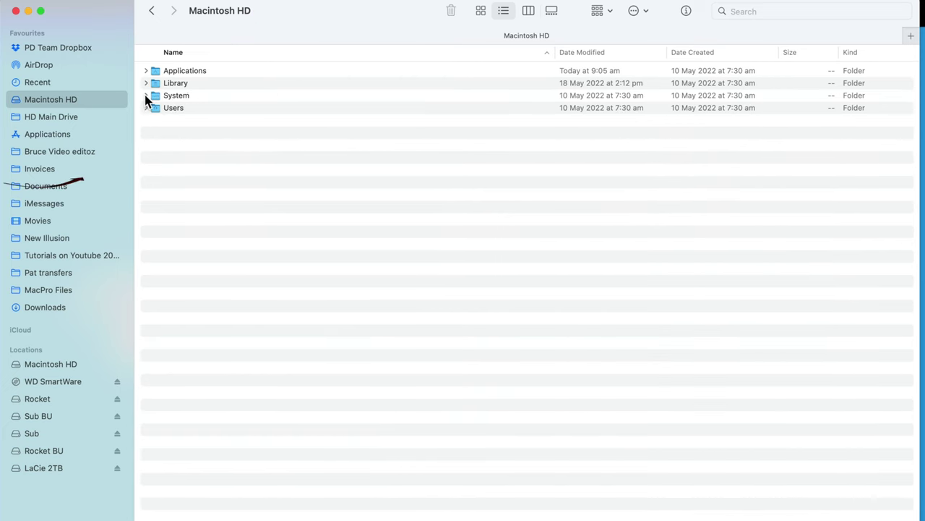
pyautogui.click(145, 82)
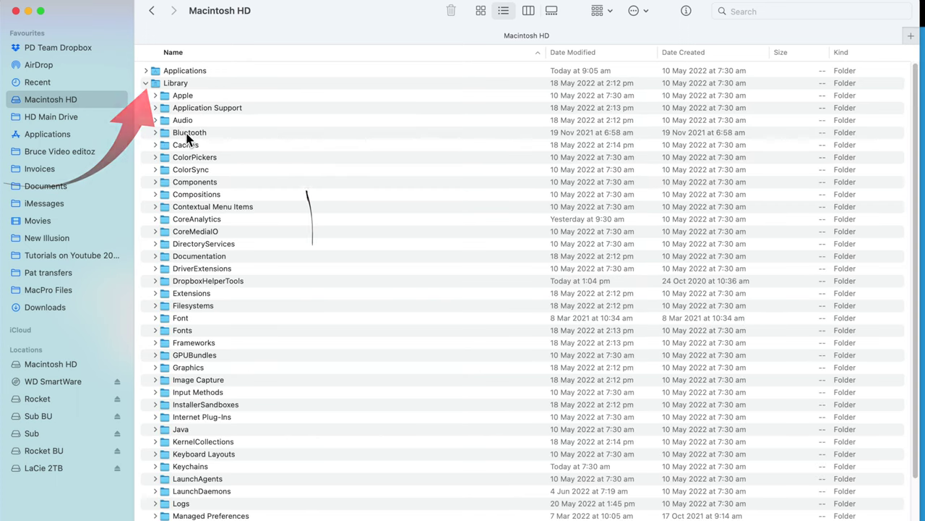
pyautogui.click(155, 121)
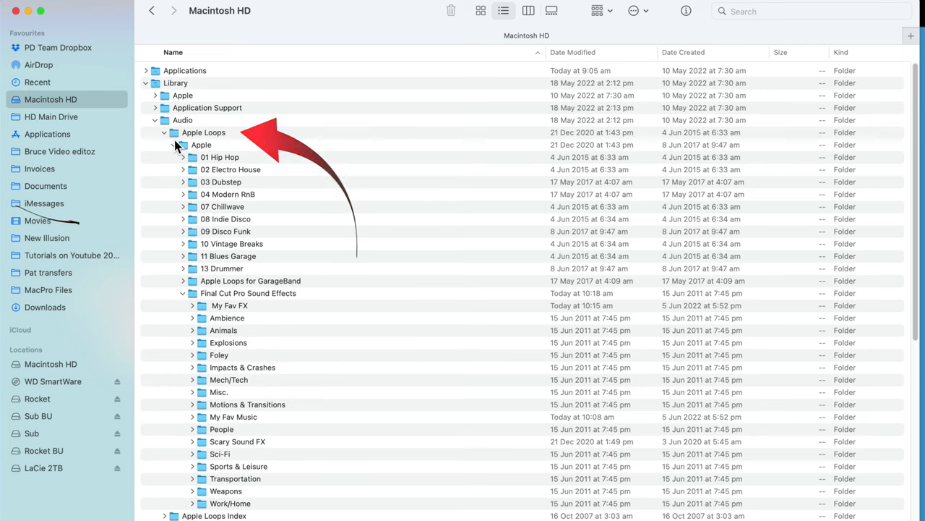
pyautogui.click(174, 144)
pyautogui.click(174, 145)
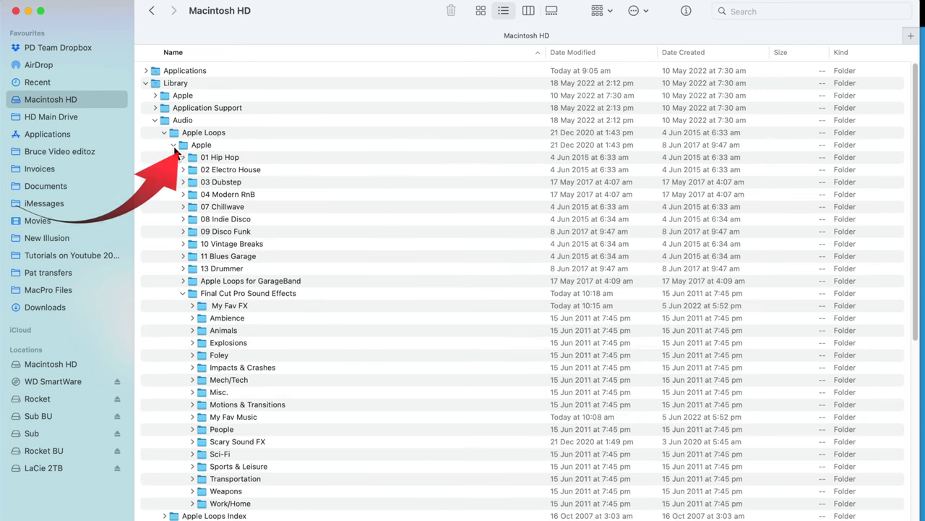
pyautogui.click(193, 293)
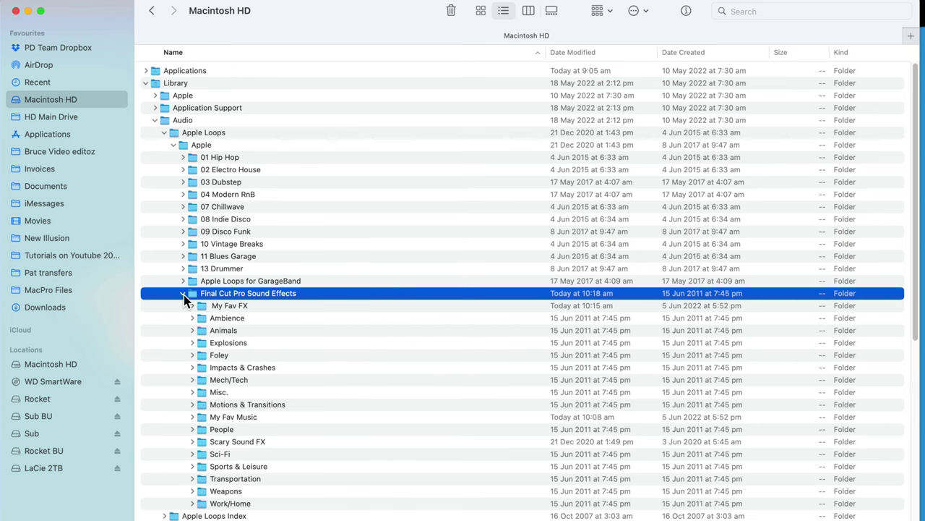
pyautogui.click(184, 294)
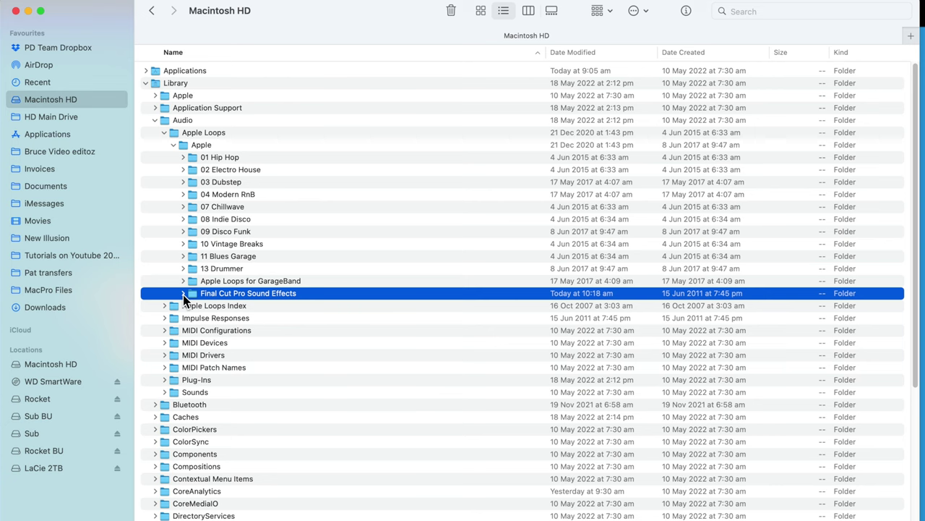
pyautogui.click(183, 292)
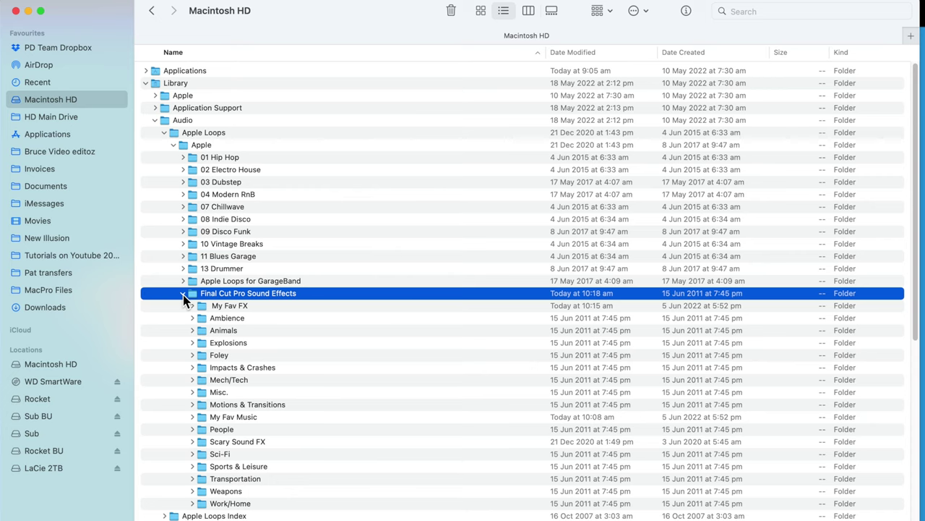
# Step: Create a new folder in Downloads and move the three BBC mp3 files into it
pyautogui.press('shift+super+n')
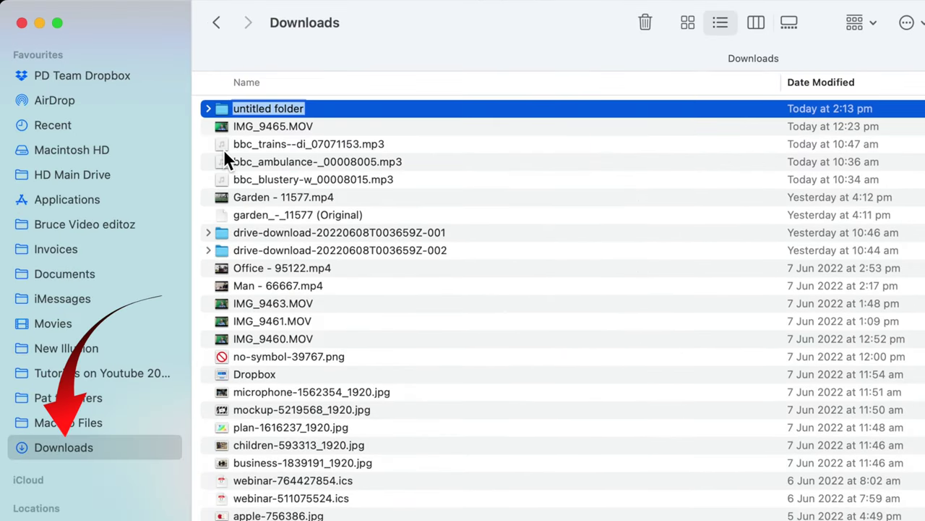
pyautogui.click(225, 150)
pyautogui.keyDown('shift'); pyautogui.click(224, 158); pyautogui.keyUp('shift')
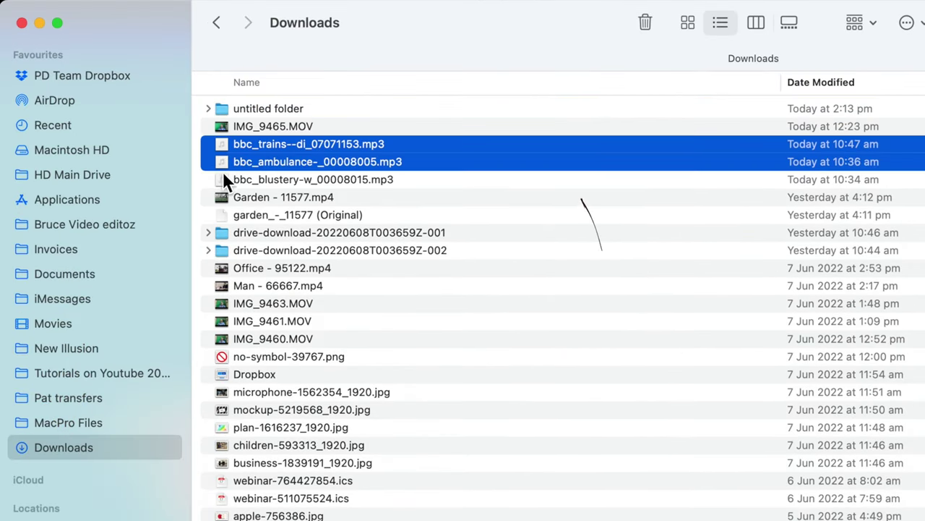
pyautogui.keyDown('shift'); pyautogui.click(224, 180); pyautogui.keyUp('shift')
pyautogui.moveTo(223, 143); pyautogui.dragTo(222, 105)
# Step: Rename the untitled folder to 'my Sound Effects' and move it into Documents
pyautogui.click(455, 111)
pyautogui.press('Return')
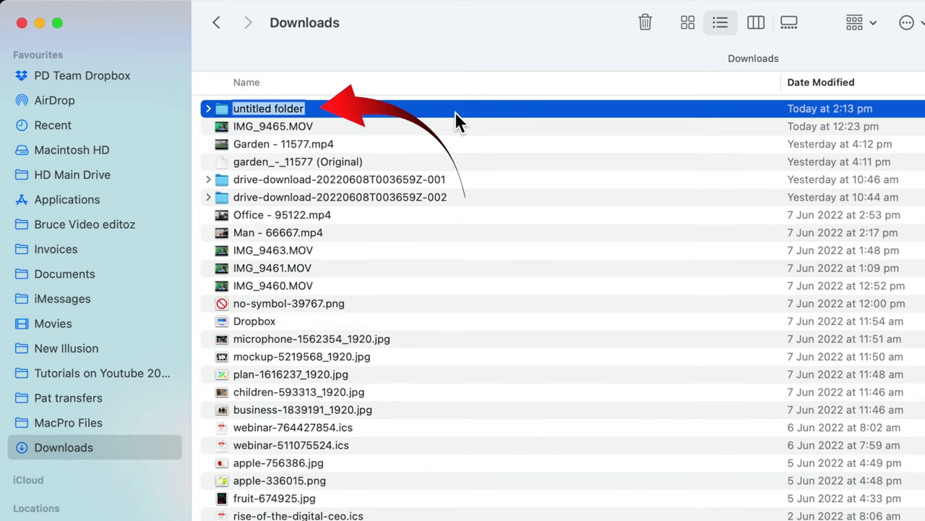
pyautogui.write('my Sound Effects')
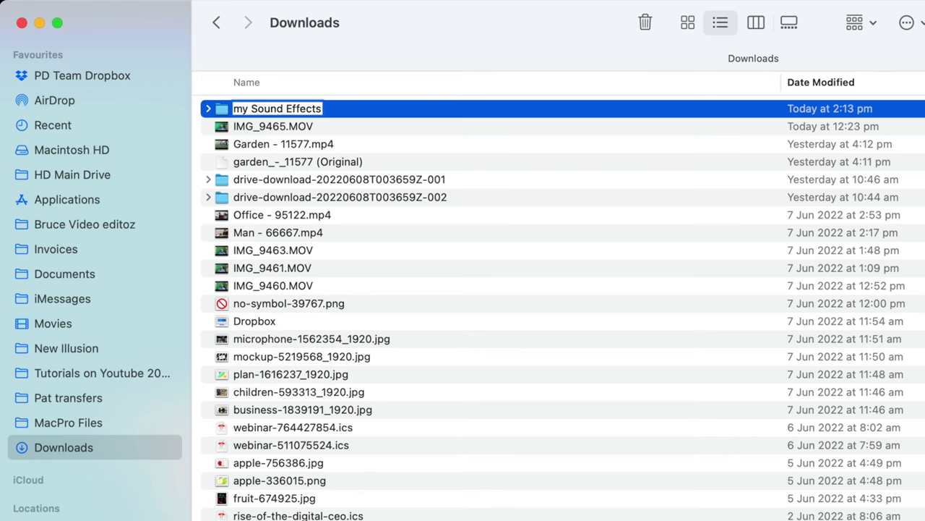
pyautogui.press('Return')
pyautogui.moveTo(224, 110); pyautogui.dragTo(545, 239)
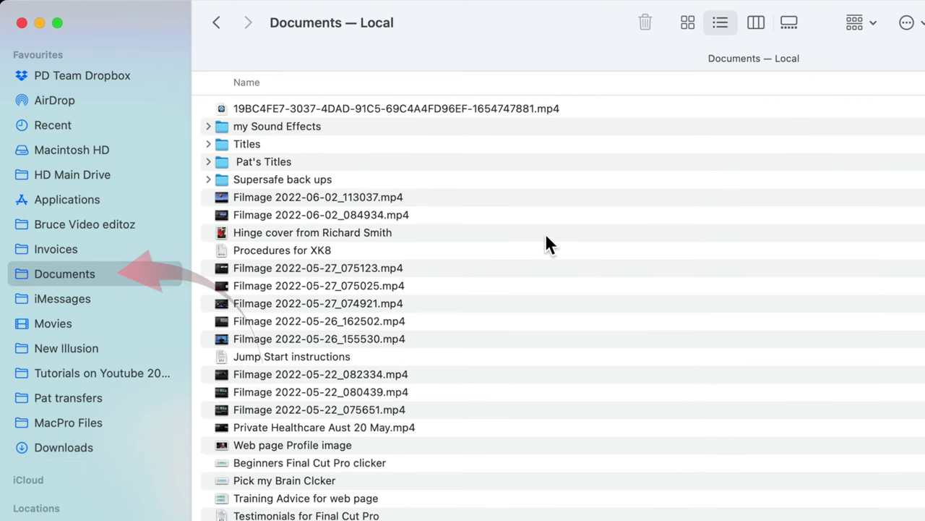
# Step: Create an alias of the my Sound Effects folder in Documents from its context menu
pyautogui.click(222, 126)
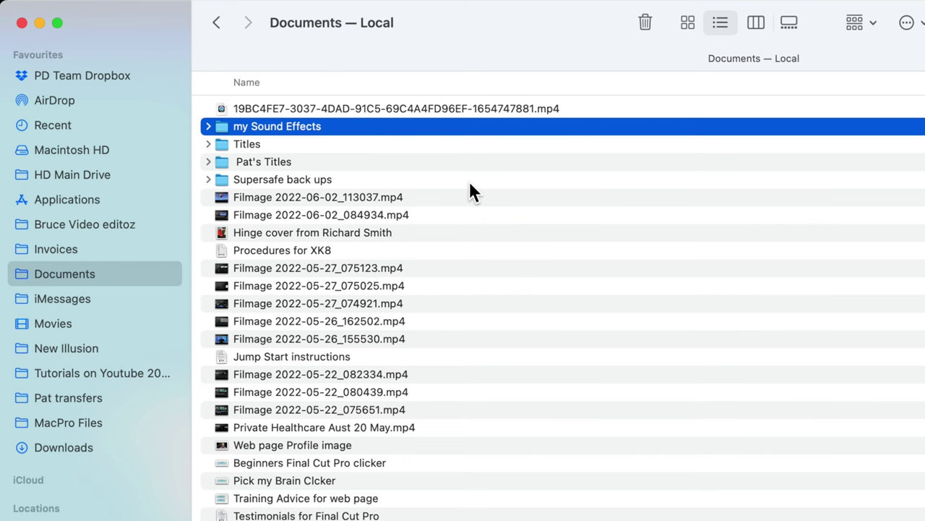
pyautogui.rightClick(223, 126)
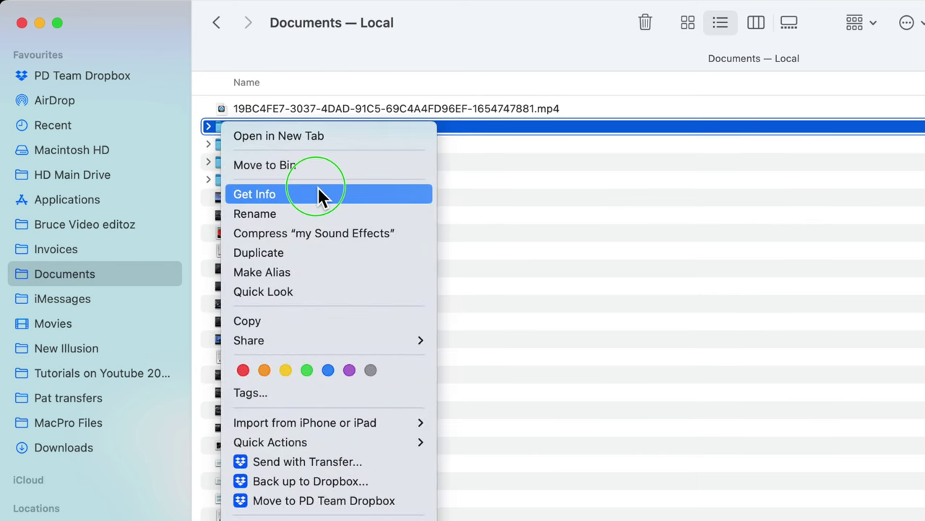
pyautogui.click(308, 272)
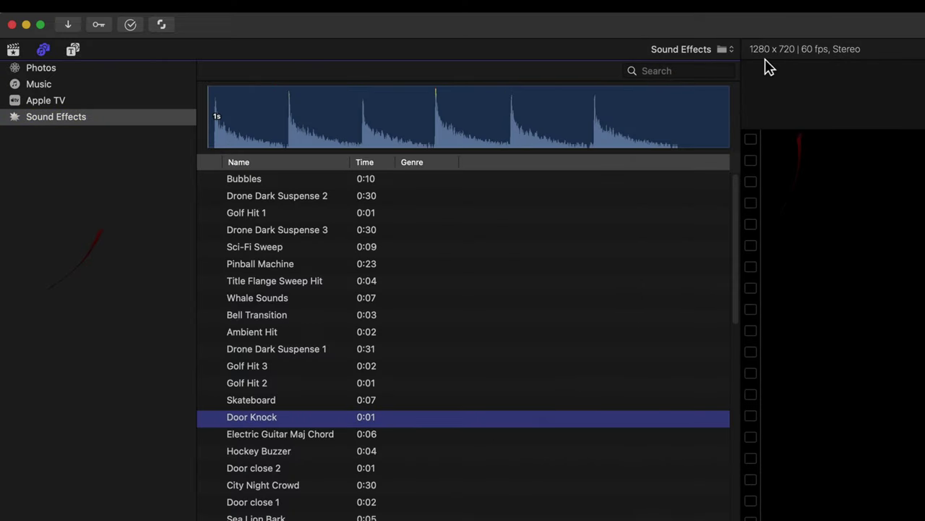
# Step: Show the my Sound Effects folder's clips and select bbc_ambulance
pyautogui.click(735, 54)
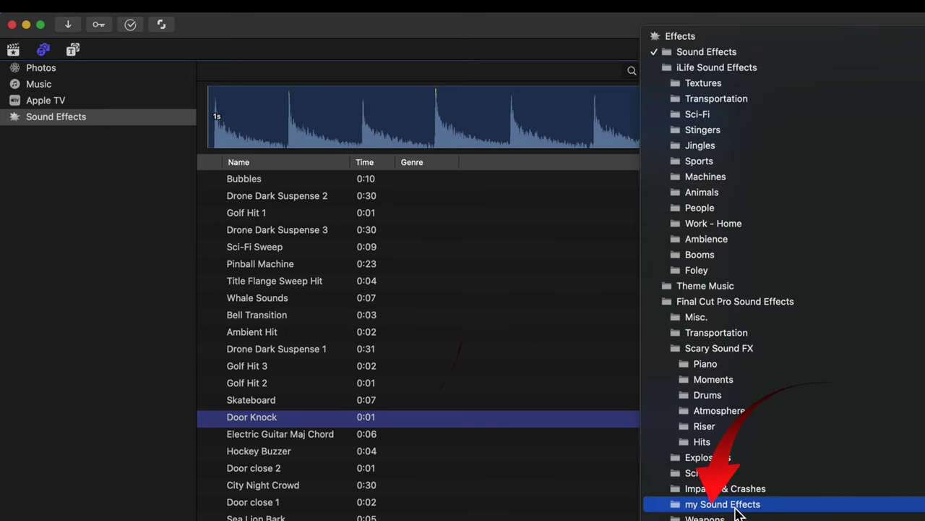
pyautogui.click(731, 508)
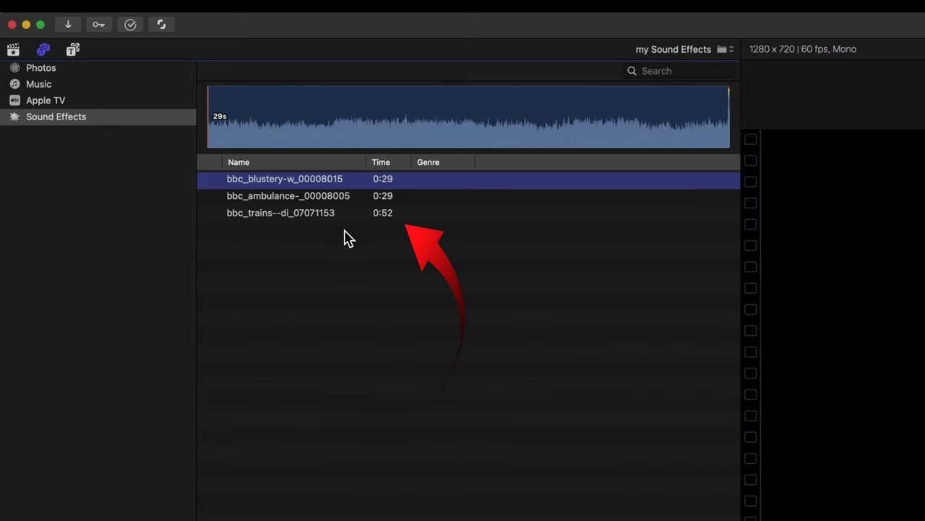
pyautogui.click(300, 201)
# Step: Switch to the Music library and look through its playlist list
pyautogui.click(37, 90)
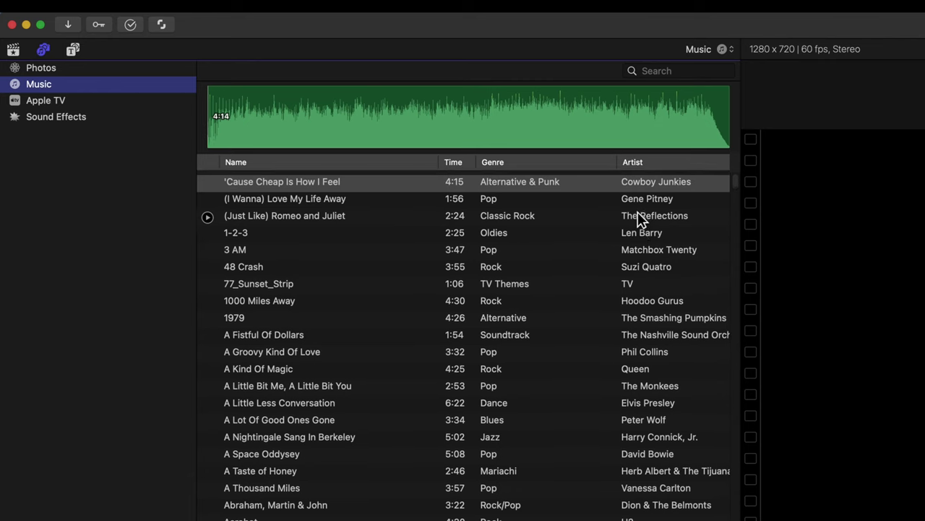
pyautogui.scroll(-3, 653, 208)
pyautogui.click(737, 53)
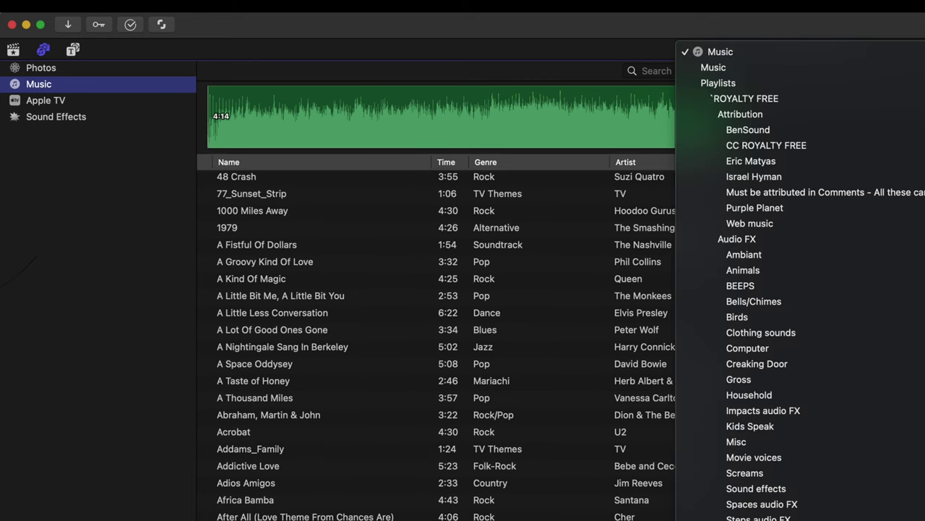
pyautogui.press('Escape')
# Step: Return to Sound Effects, show My Fav Music, and select the track 09 Take The 'a' Train
pyautogui.click(29, 120)
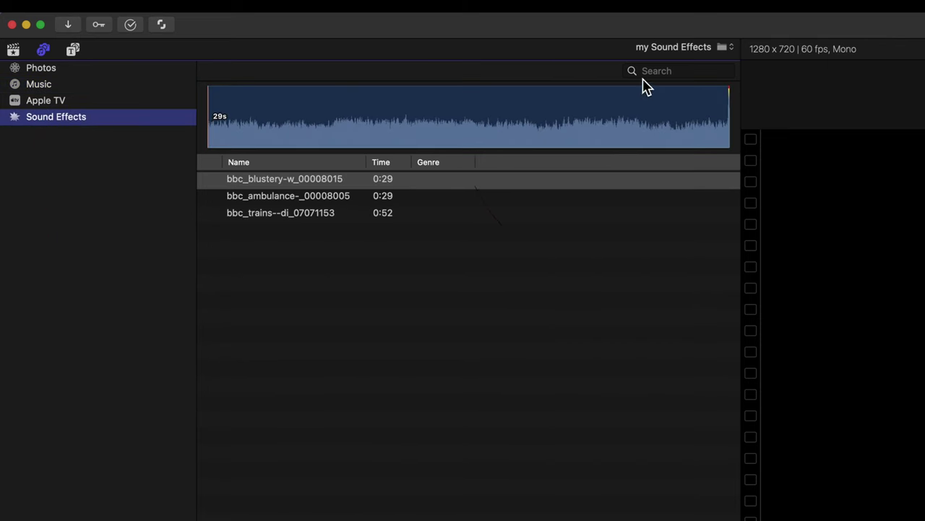
pyautogui.click(676, 48)
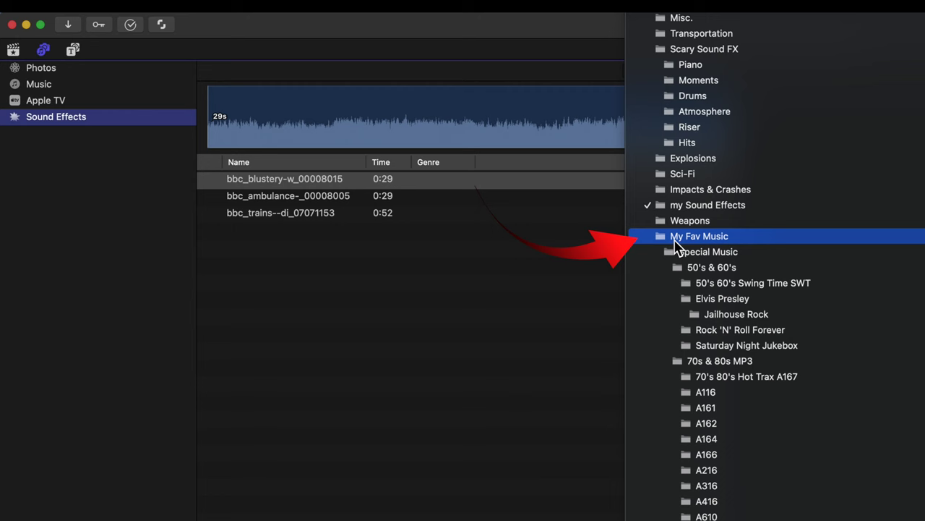
pyautogui.click(753, 239)
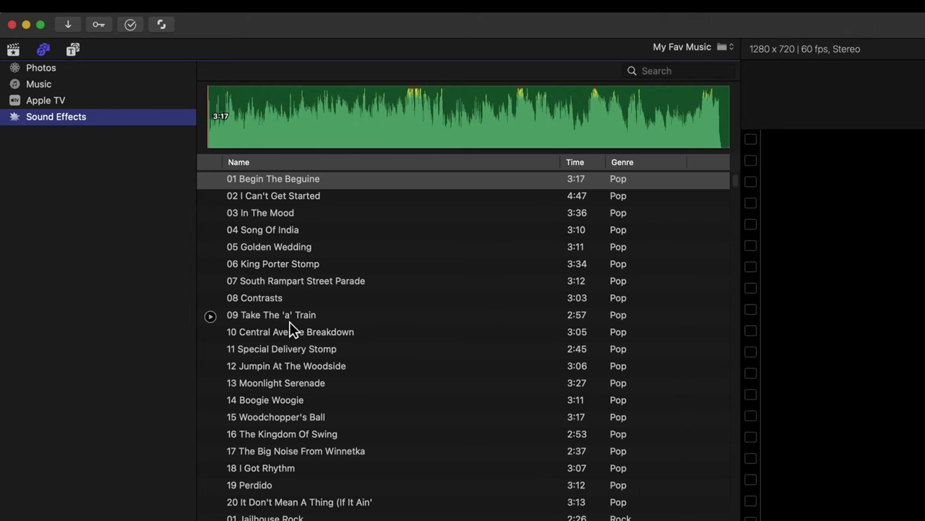
pyautogui.click(293, 317)
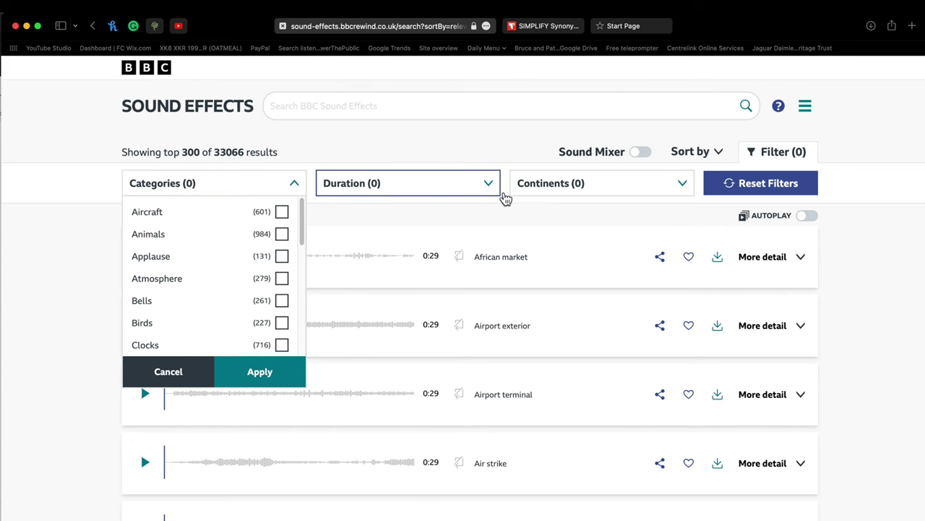
# Step: Try the Duration and Continents filters and a result's details, then open Licences & Usage
pyautogui.click(497, 186)
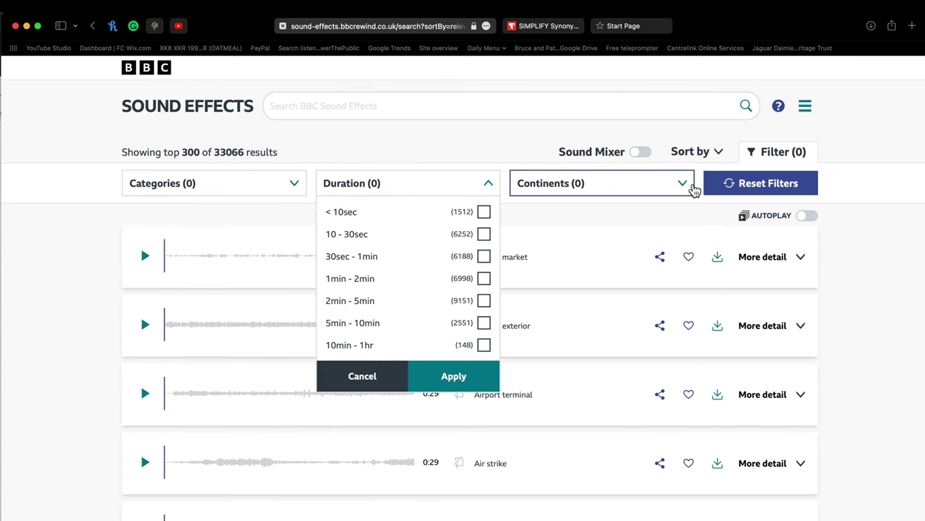
pyautogui.click(684, 185)
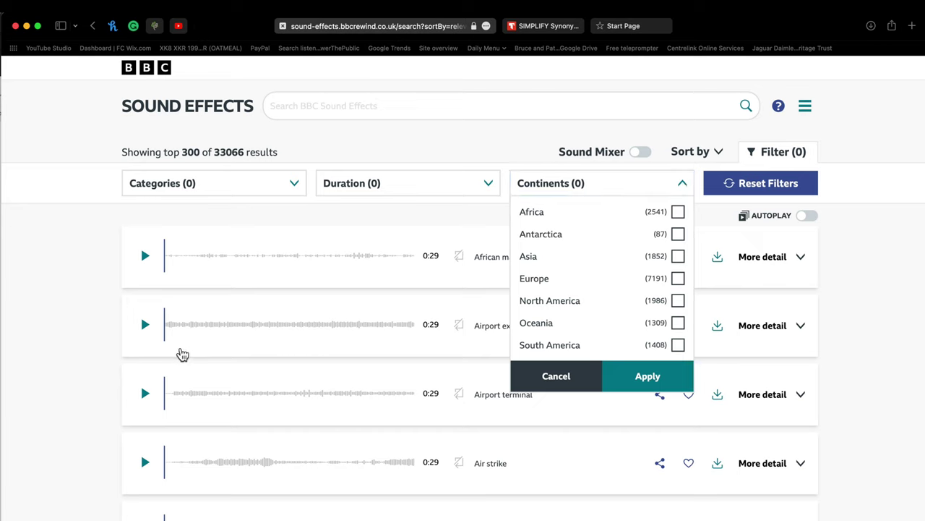
pyautogui.click(870, 172)
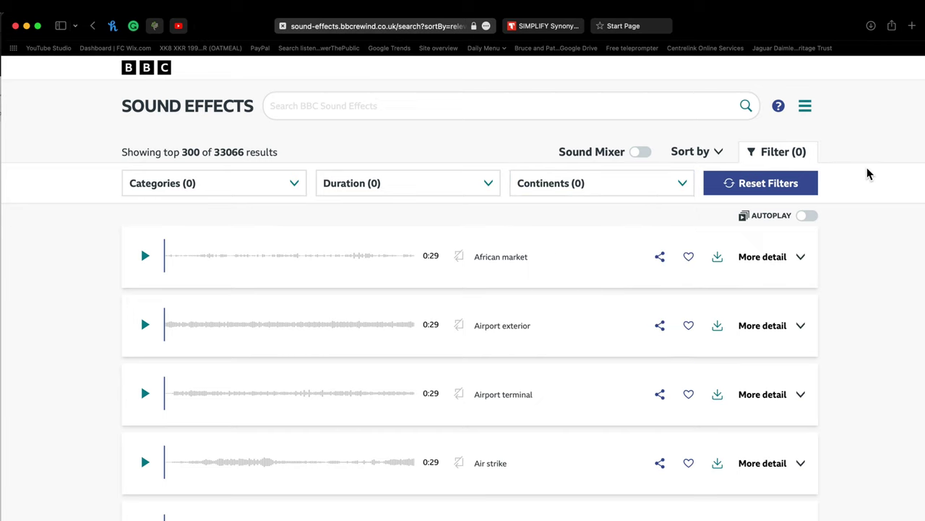
pyautogui.click(800, 256)
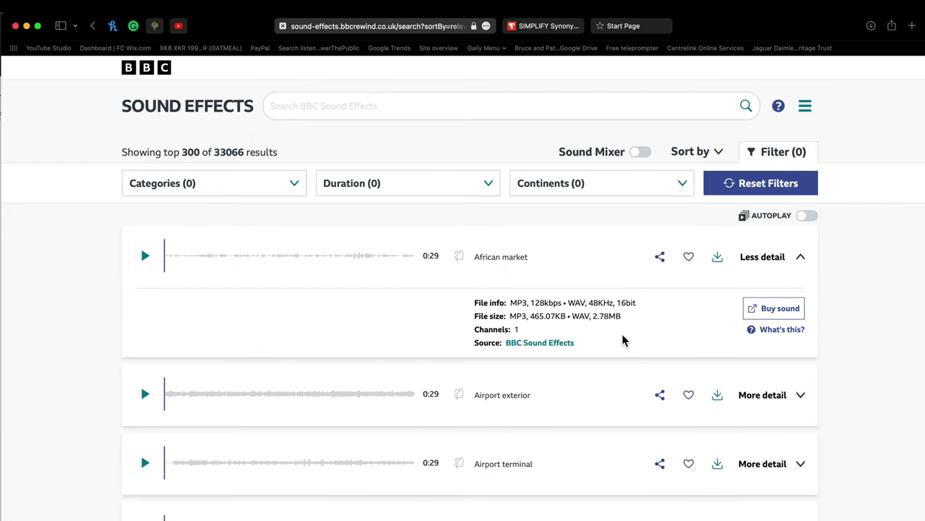
pyautogui.click(779, 260)
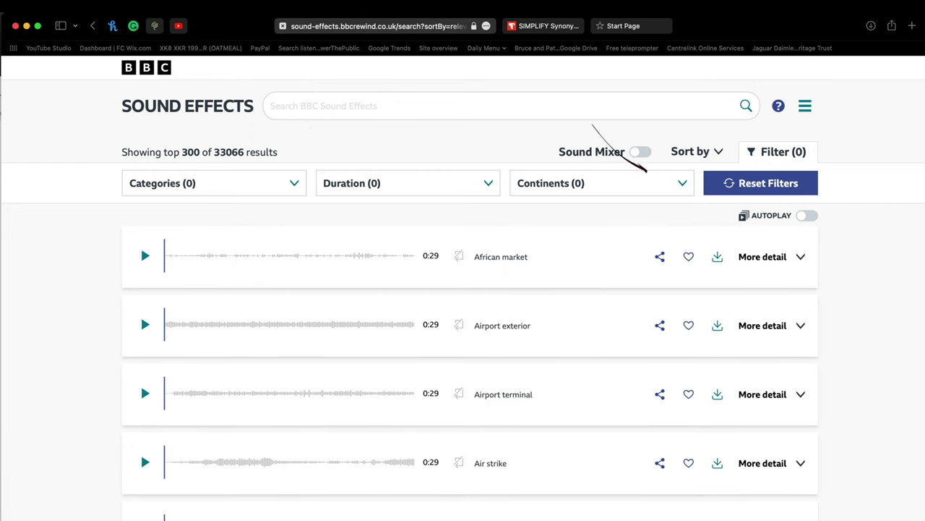
pyautogui.click(805, 106)
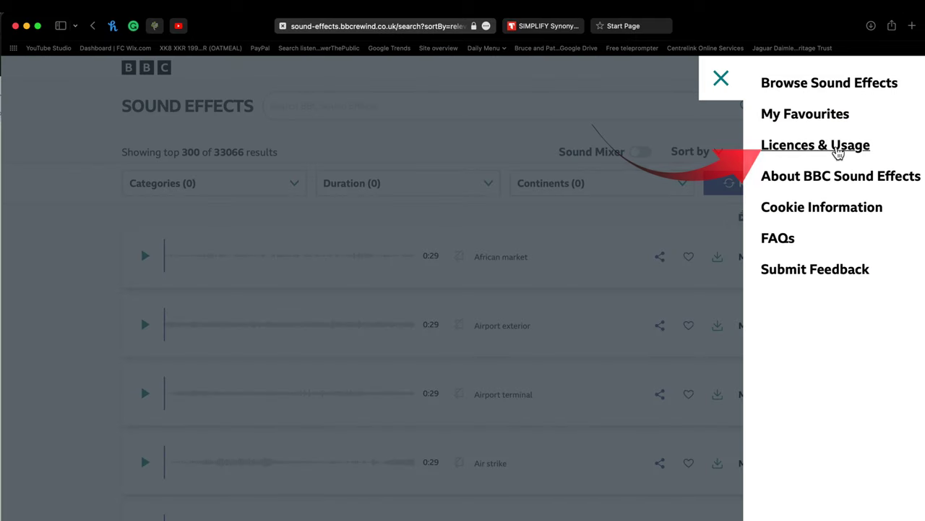
pyautogui.click(838, 152)
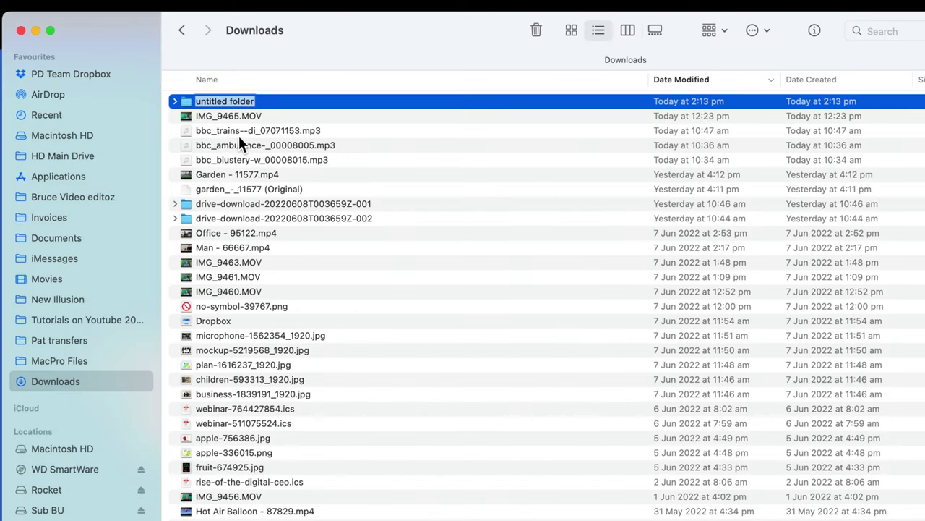
# Step: Move bbc_trains, bbc_ambulance and bbc_blustery mp3 files into the untitled folder
pyautogui.click(188, 132)
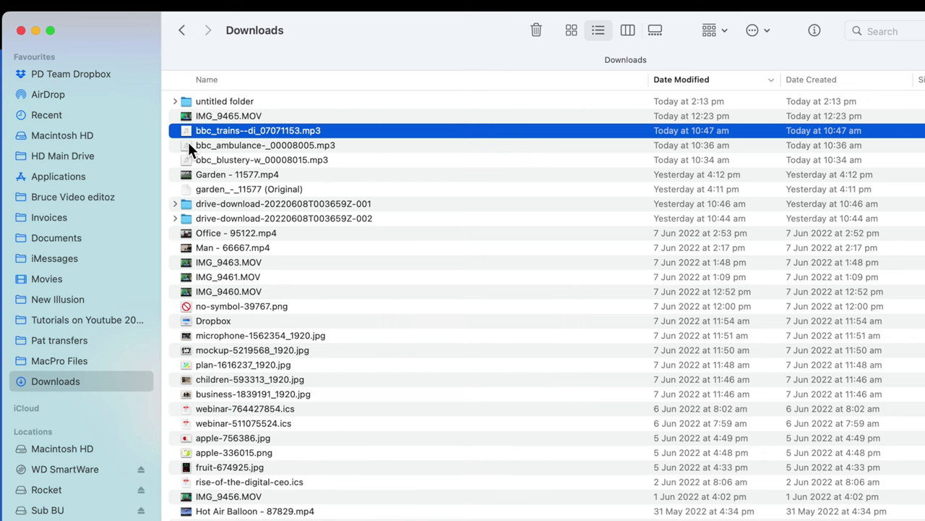
pyautogui.keyDown('super'); pyautogui.click(188, 145); pyautogui.keyUp('super')
pyautogui.keyDown('super'); pyautogui.click(188, 159); pyautogui.keyUp('super')
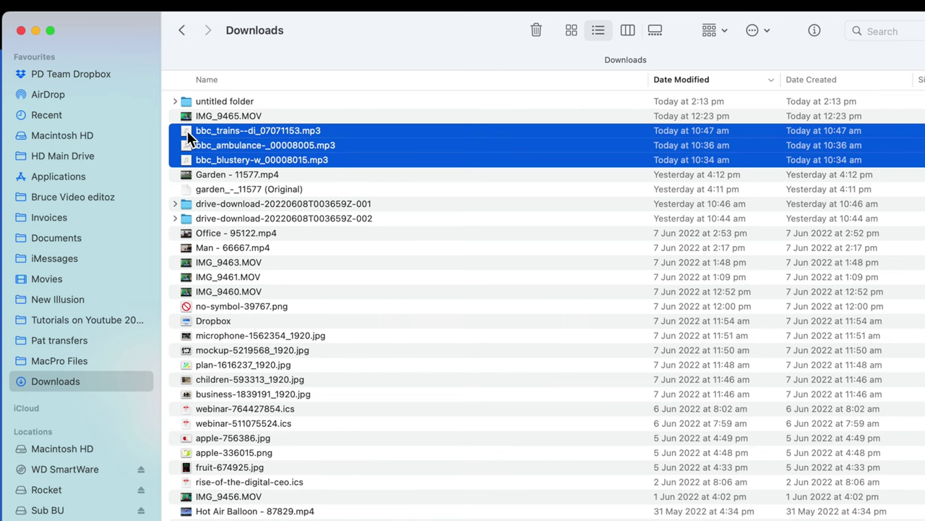
pyautogui.moveTo(186, 130); pyautogui.dragTo(186, 103)
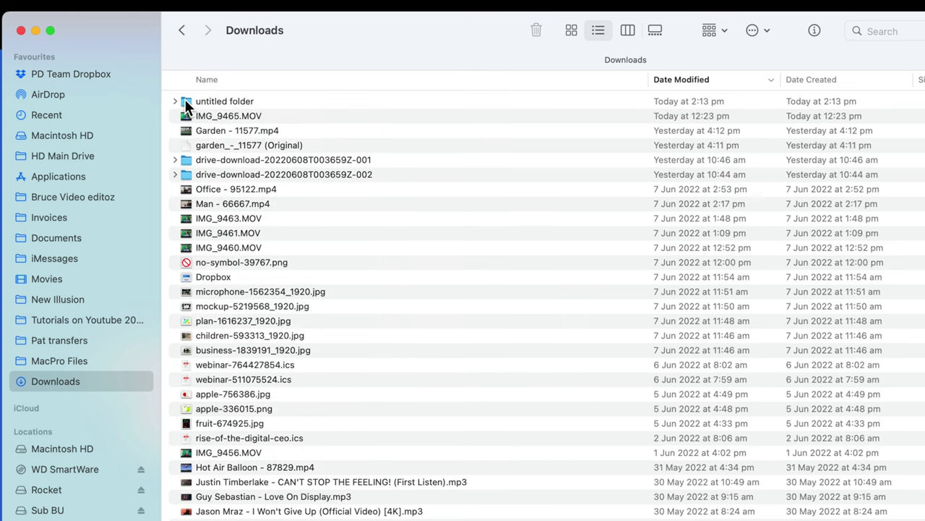